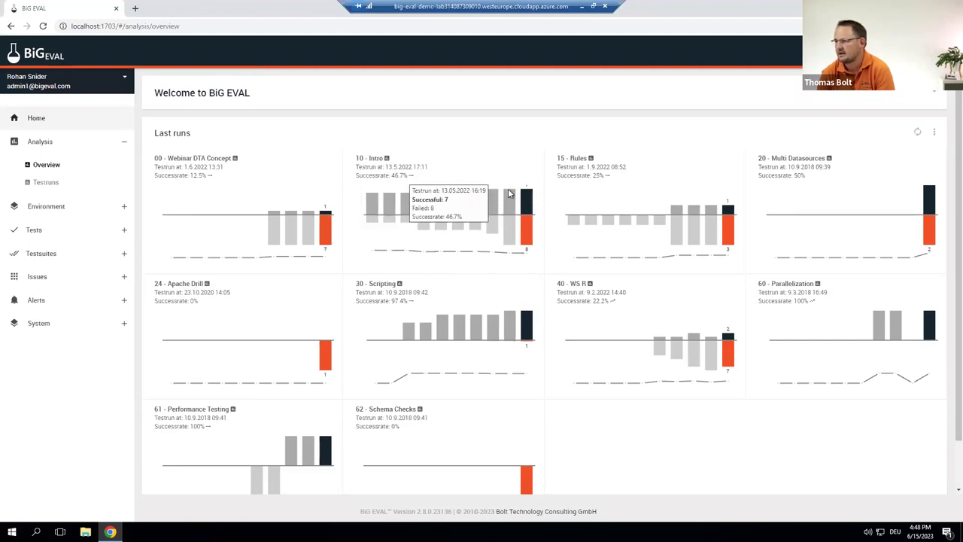
Open the testruns of the 10 - Intro testsuite and show the details of the latest run, #10934
{"action": "mouse_move", "coordinate": [528, 200]}
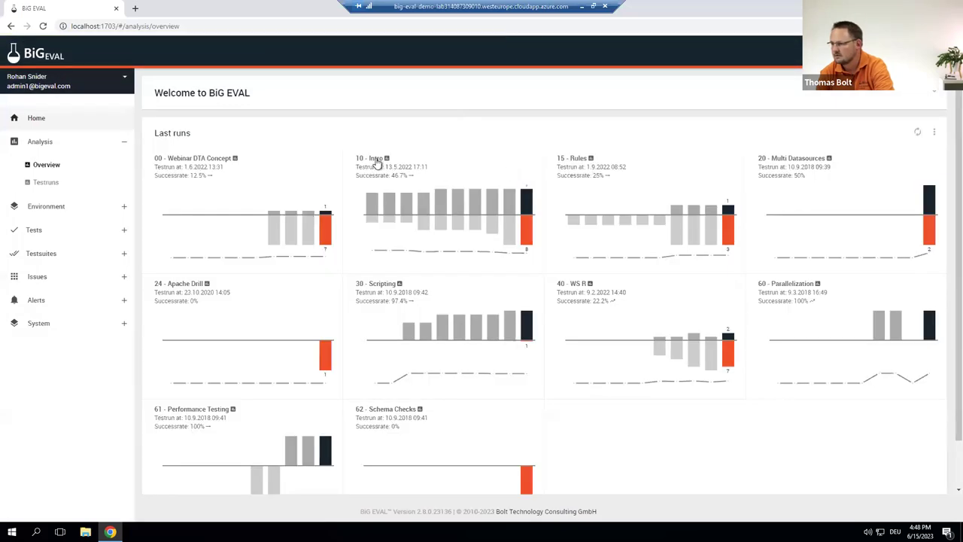
{"action": "left_click", "coordinate": [376, 161]}
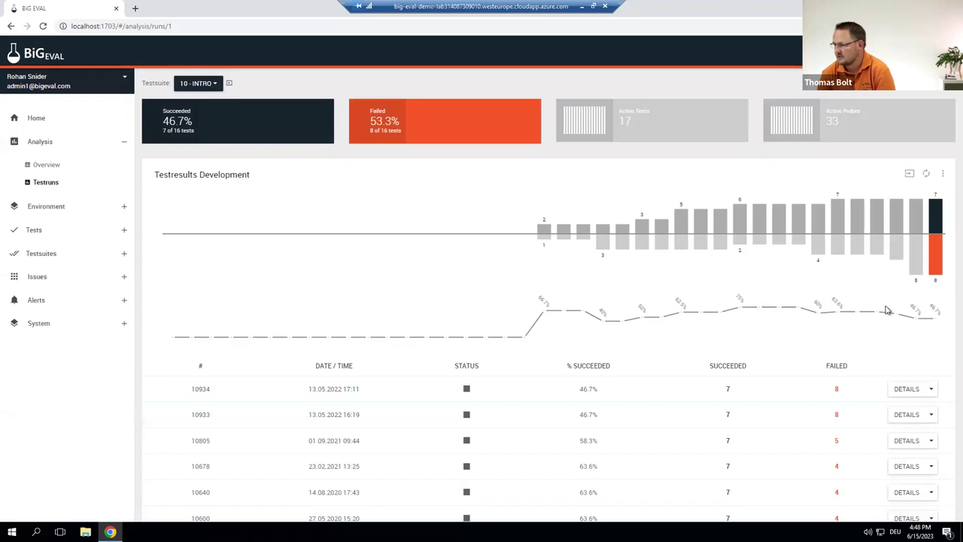
{"action": "left_click", "coordinate": [907, 389]}
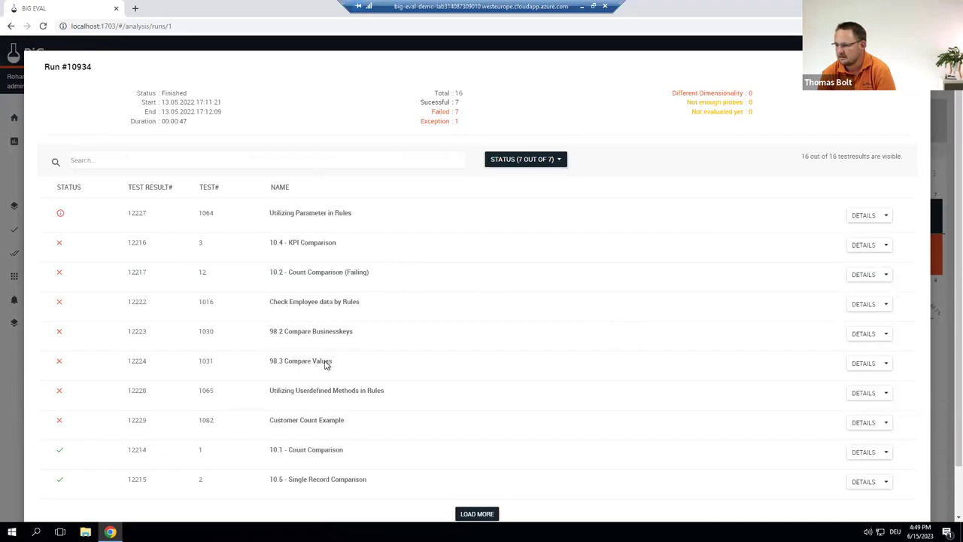
Inspect the AW DWH probe's differences in the failed 10.4 - KPI Comparison result, including the Freight deviation, and collapse that result
{"action": "left_click", "coordinate": [859, 245]}
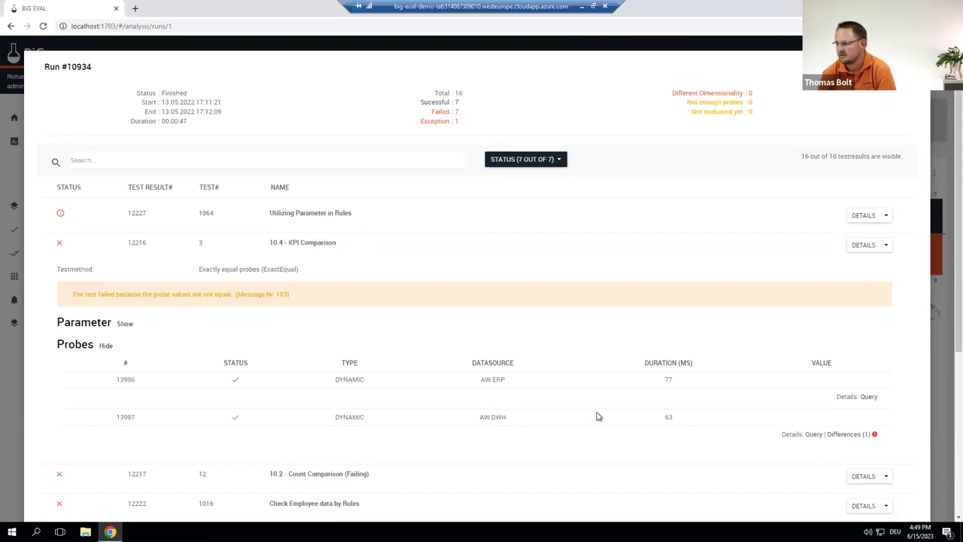
{"action": "left_click", "coordinate": [848, 434]}
{"action": "scroll", "coordinate": [604, 445], "scroll_direction": "down", "scroll_amount": 1}
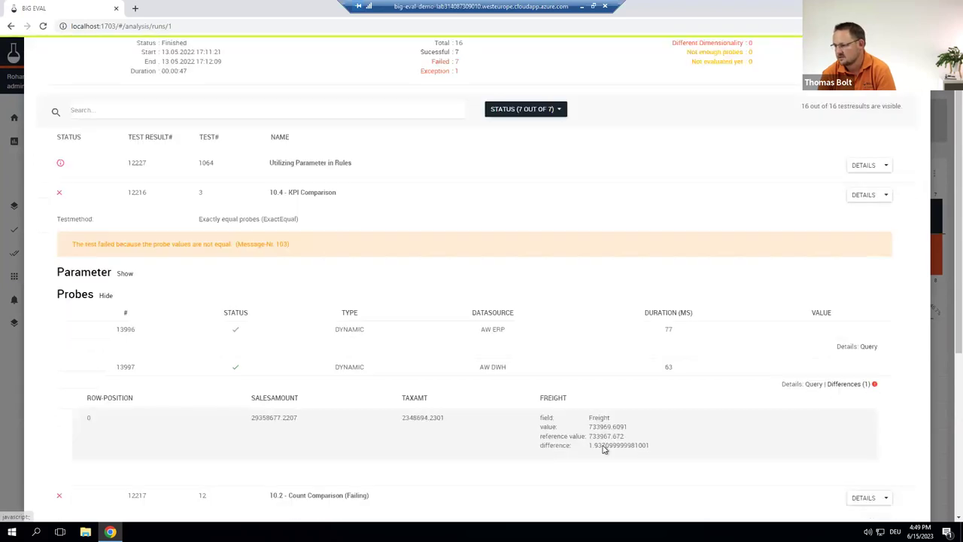
{"action": "scroll", "coordinate": [603, 445], "scroll_direction": "down", "scroll_amount": 2}
{"action": "left_click_drag", "start_coordinate": [648, 347], "coordinate": [609, 345]}
{"action": "left_click", "coordinate": [649, 346]}
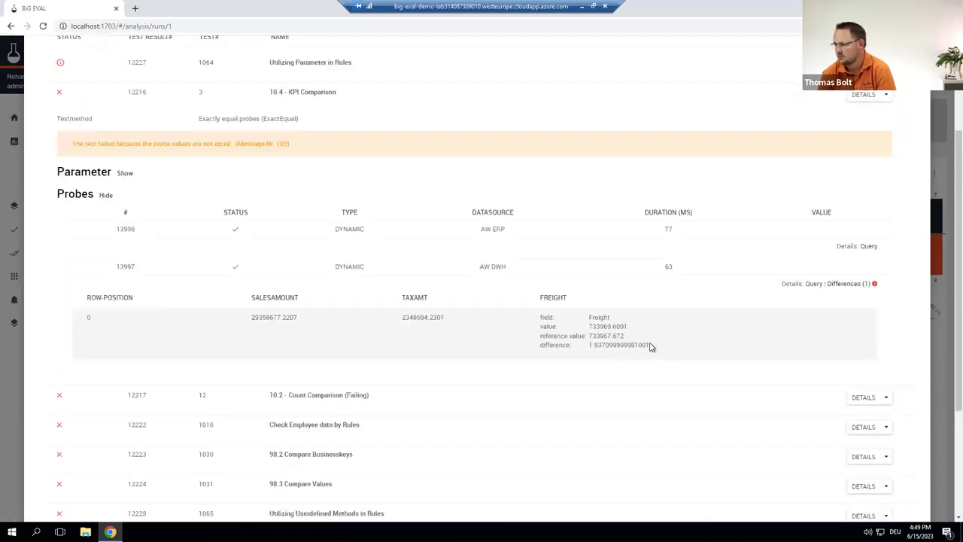
{"action": "left_click", "coordinate": [863, 98]}
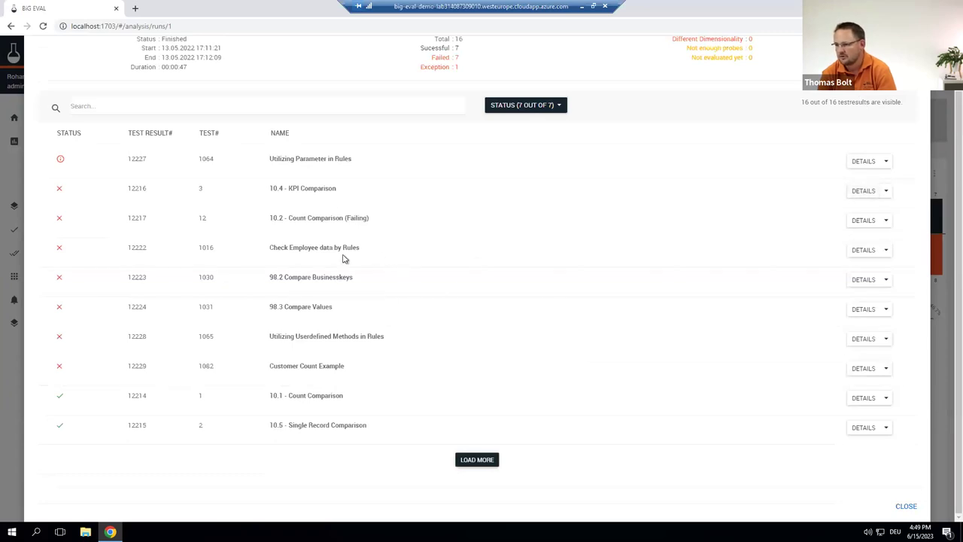
Review the missing keys of the AW DWH probe in the 98.2 Compare Businesskeys result and close the run details
{"action": "left_click", "coordinate": [860, 279]}
{"action": "scroll", "coordinate": [820, 367], "scroll_direction": "down", "scroll_amount": 2}
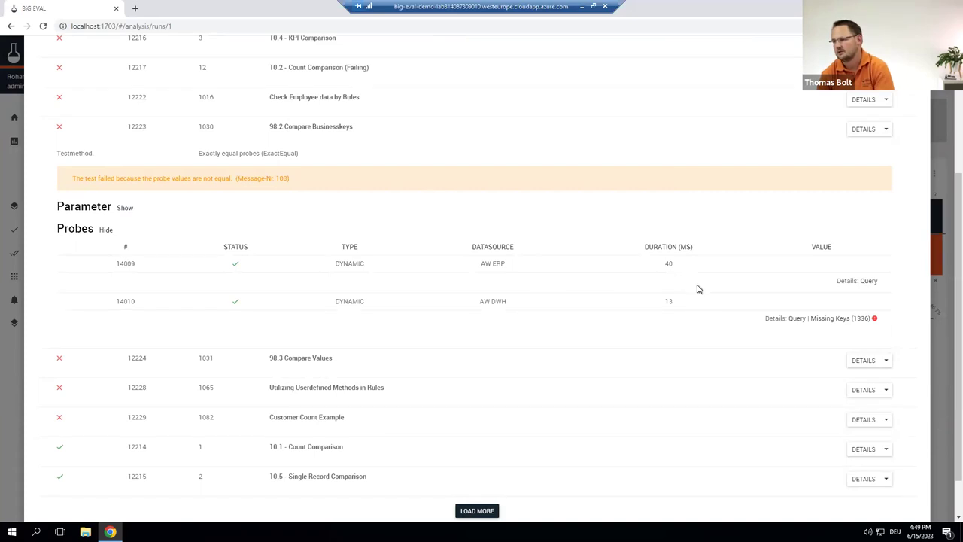
{"action": "left_click", "coordinate": [841, 321]}
{"action": "scroll", "coordinate": [516, 404], "scroll_direction": "down", "scroll_amount": 3}
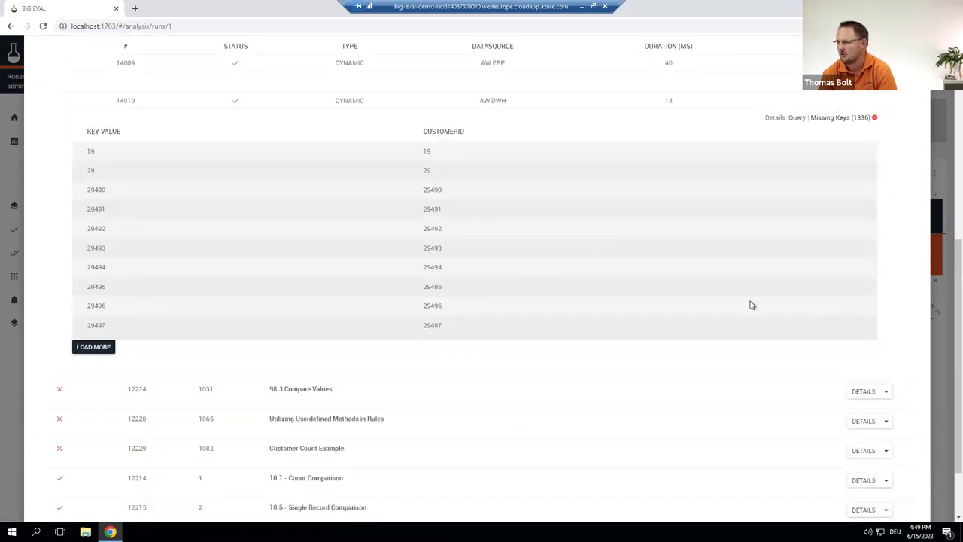
{"action": "scroll", "coordinate": [750, 306], "scroll_direction": "up", "scroll_amount": 3}
{"action": "scroll", "coordinate": [587, 440], "scroll_direction": "up", "scroll_amount": 2}
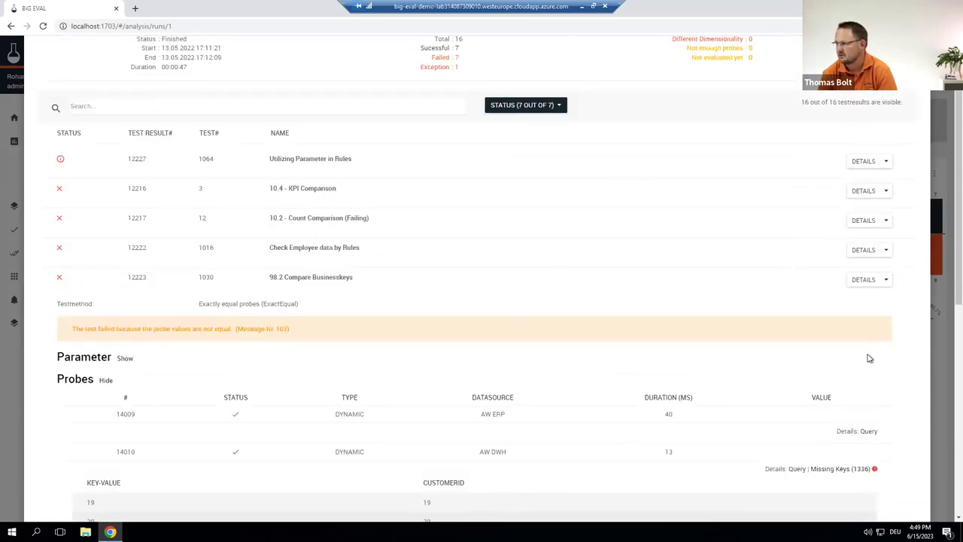
{"action": "scroll", "coordinate": [915, 356], "scroll_direction": "up", "scroll_amount": 1}
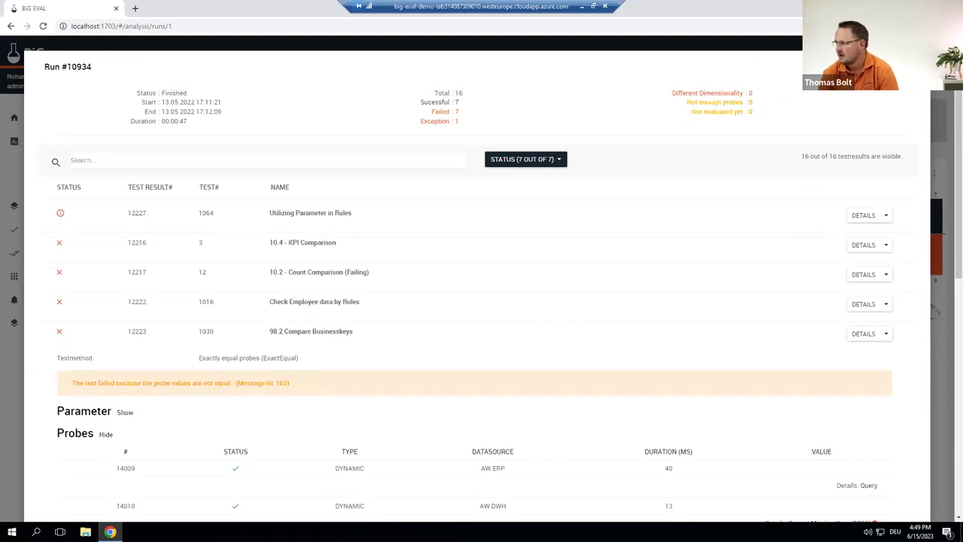
{"action": "key", "text": "Escape"}
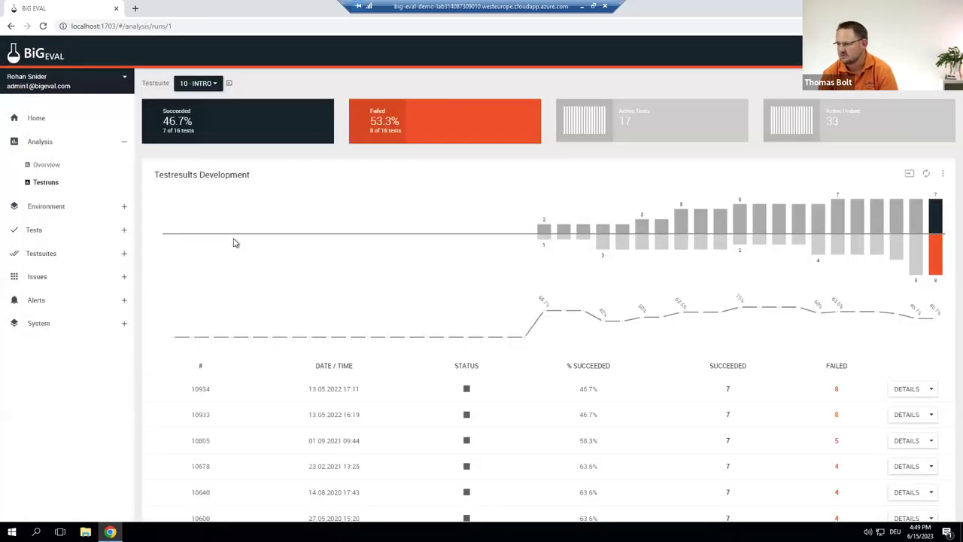
Open test 98.2 Compare Businesskeys from the 00 - Webinar DVB testsuite and review the available test methods without changing the selection
{"action": "left_click", "coordinate": [59, 254]}
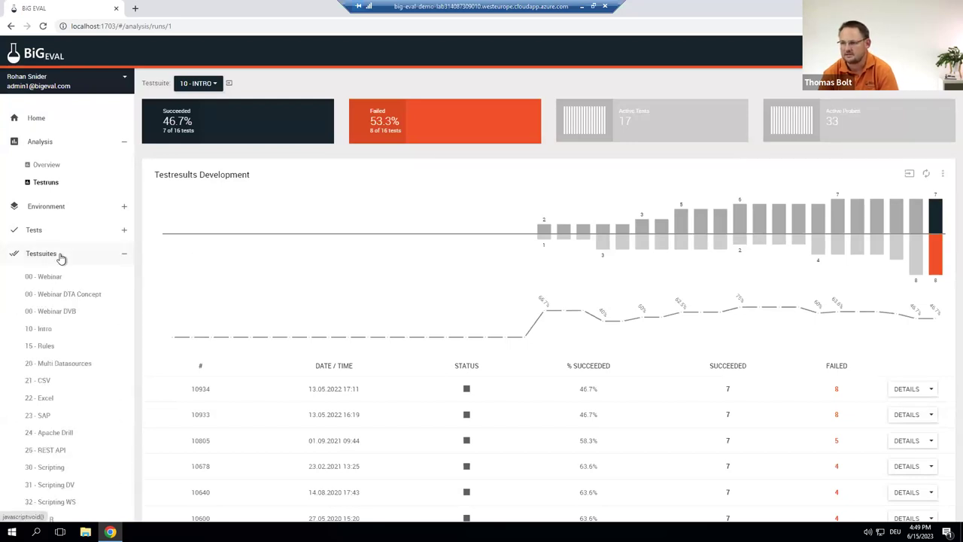
{"action": "left_click", "coordinate": [64, 313]}
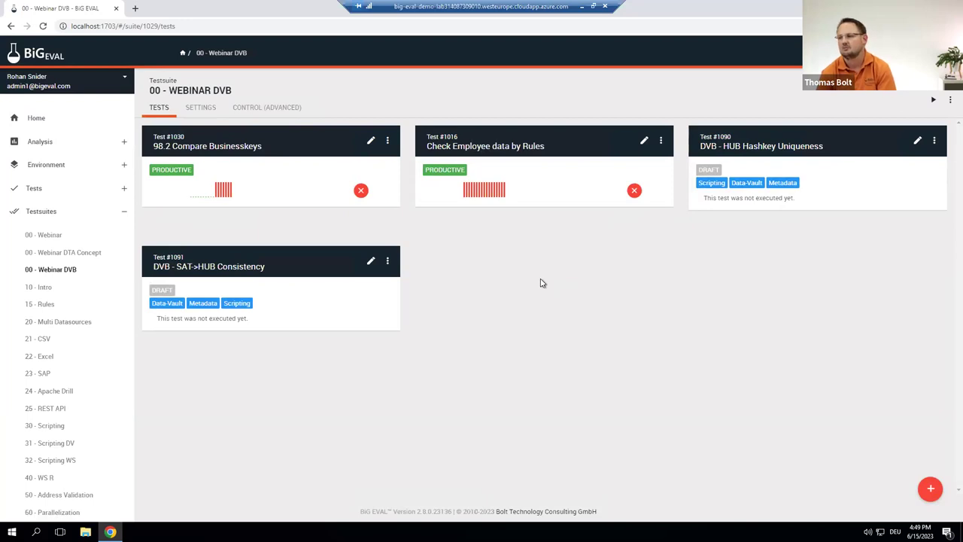
{"action": "left_click", "coordinate": [273, 146]}
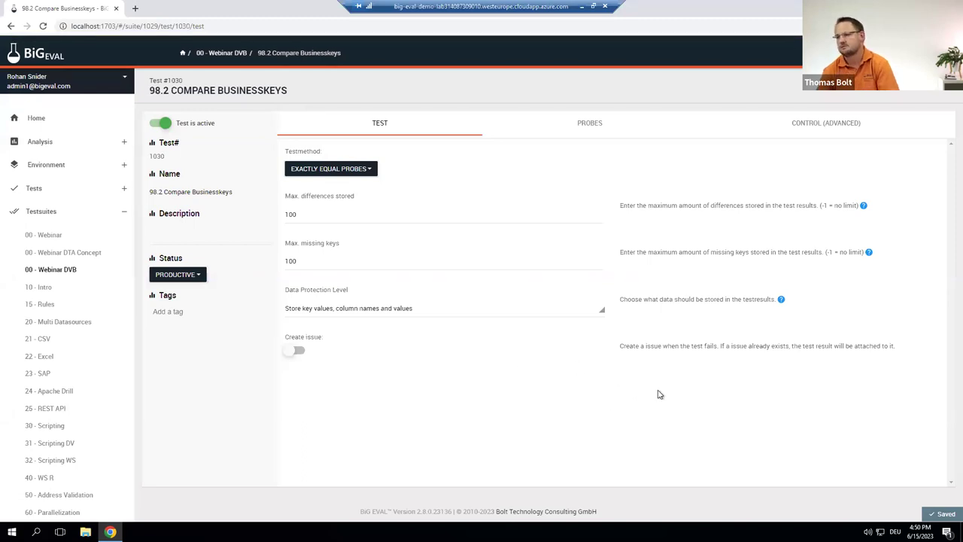
{"action": "left_click", "coordinate": [362, 169]}
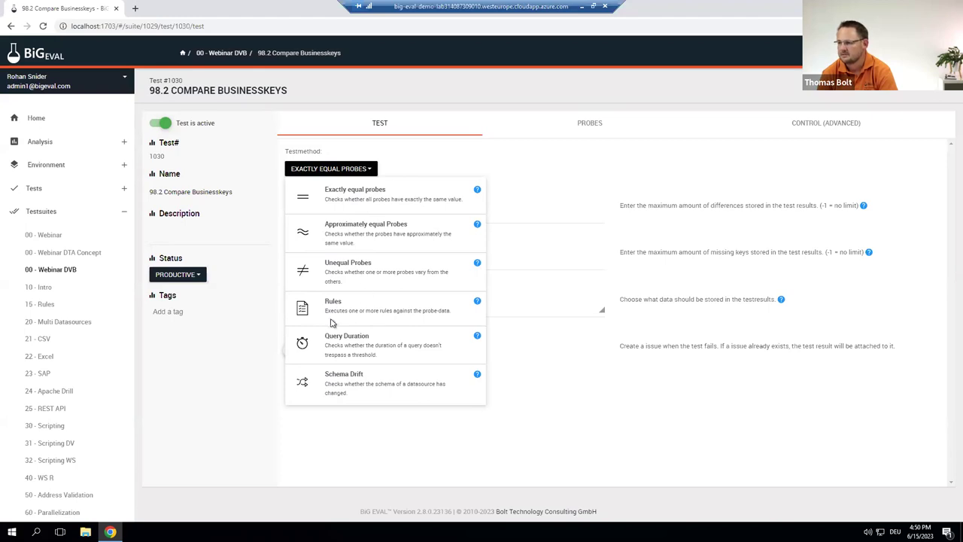
{"action": "left_click", "coordinate": [707, 401]}
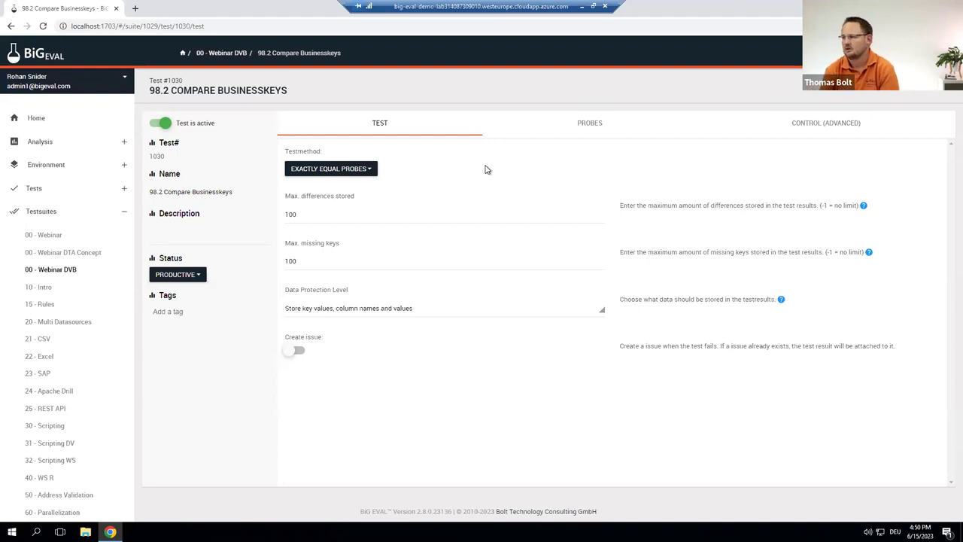
Examine the AW ERP and AW DWH probe queries of the 98.2 Compare Businesskeys test
{"action": "left_click", "coordinate": [590, 126]}
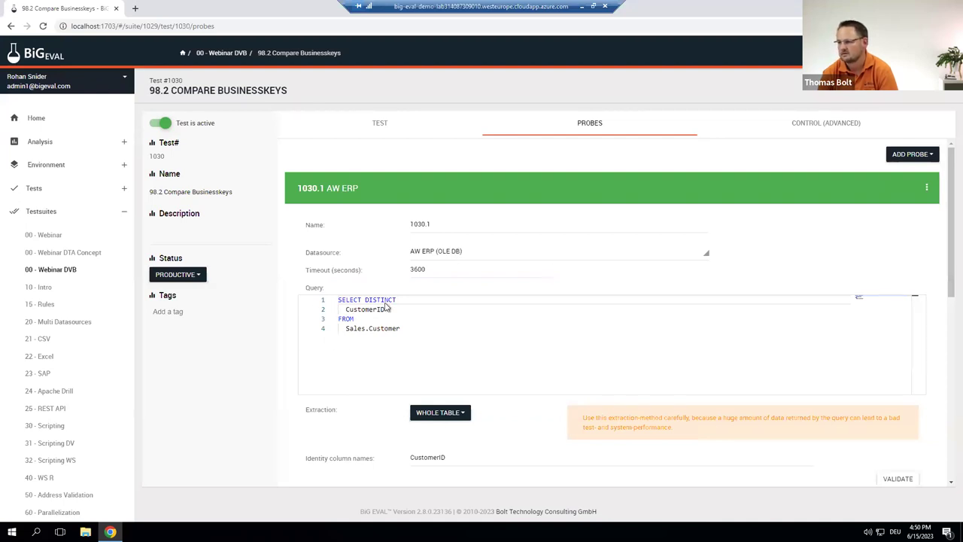
{"action": "left_click_drag", "start_coordinate": [946, 198], "coordinate": [948, 380]}
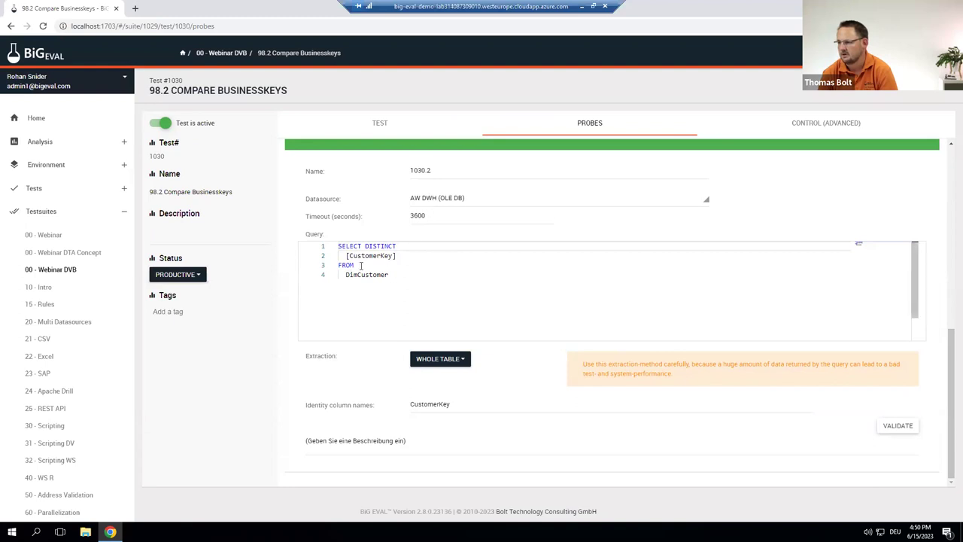
{"action": "left_click_drag", "start_coordinate": [948, 406], "coordinate": [946, 147]}
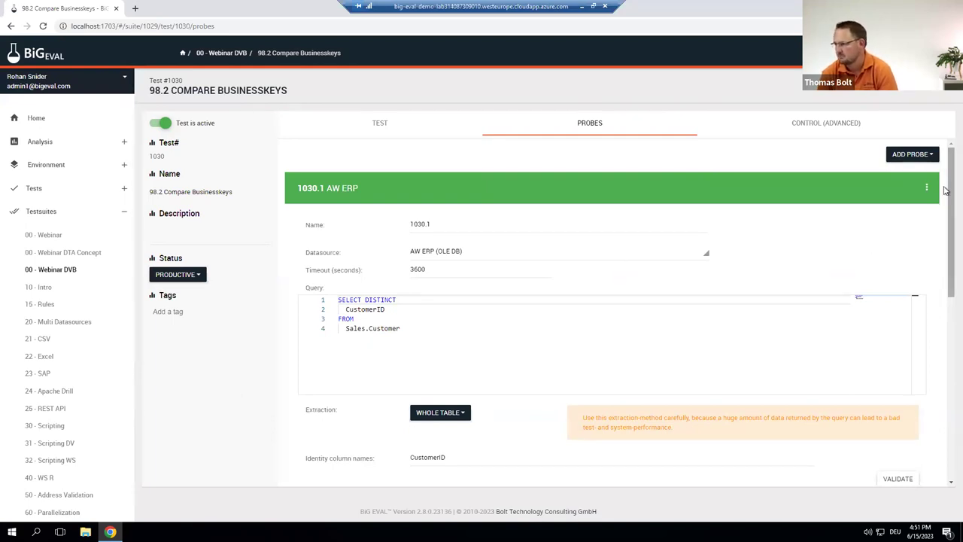
{"action": "left_click_drag", "start_coordinate": [946, 201], "coordinate": [945, 148]}
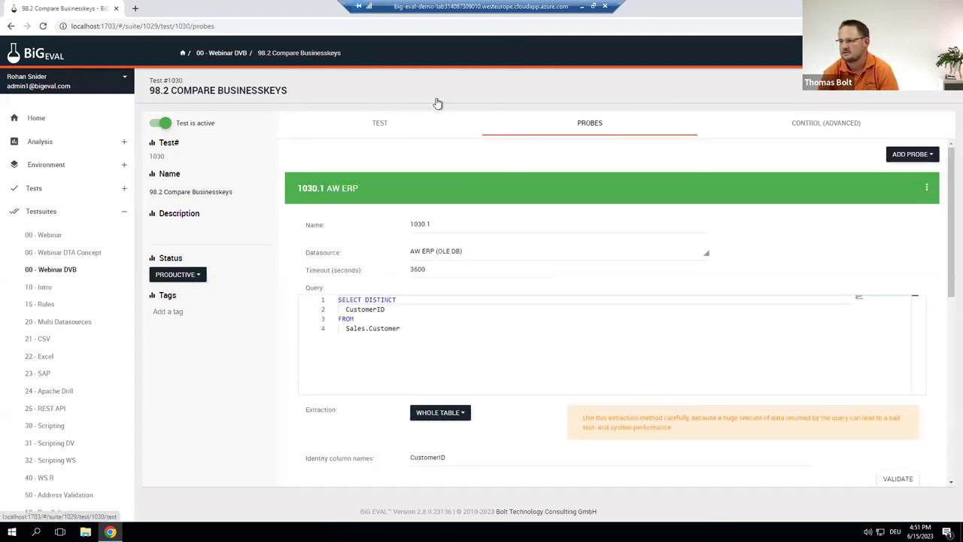
Return to the 00 - Webinar DVB testsuite and open the control script of the DVB - HUB Hashkey Uniqueness test
{"action": "left_click", "coordinate": [218, 52]}
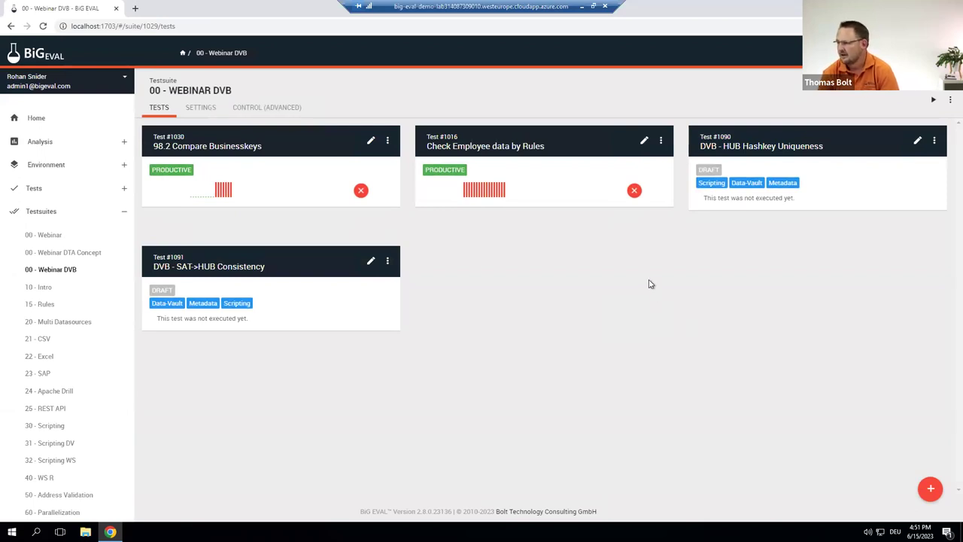
{"action": "mouse_move", "coordinate": [758, 175]}
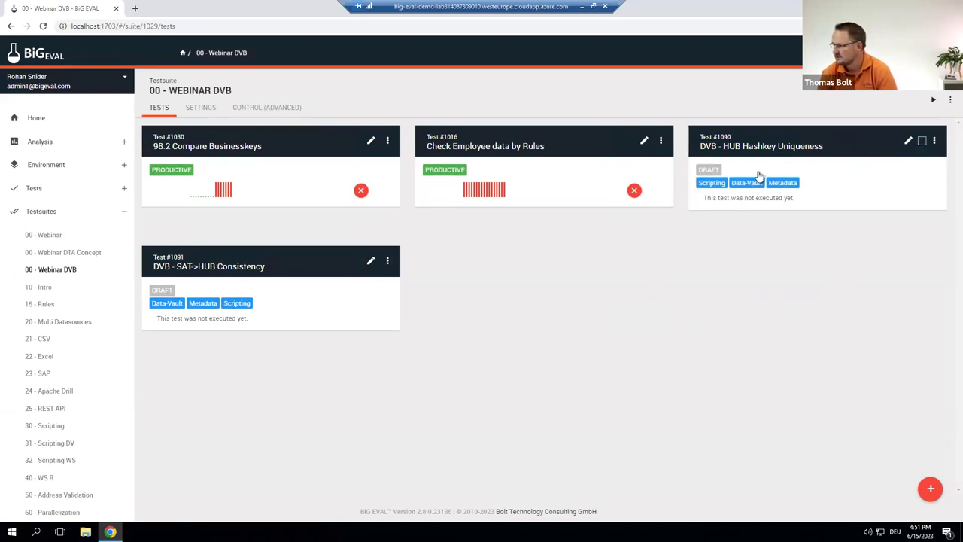
{"action": "left_click", "coordinate": [790, 147]}
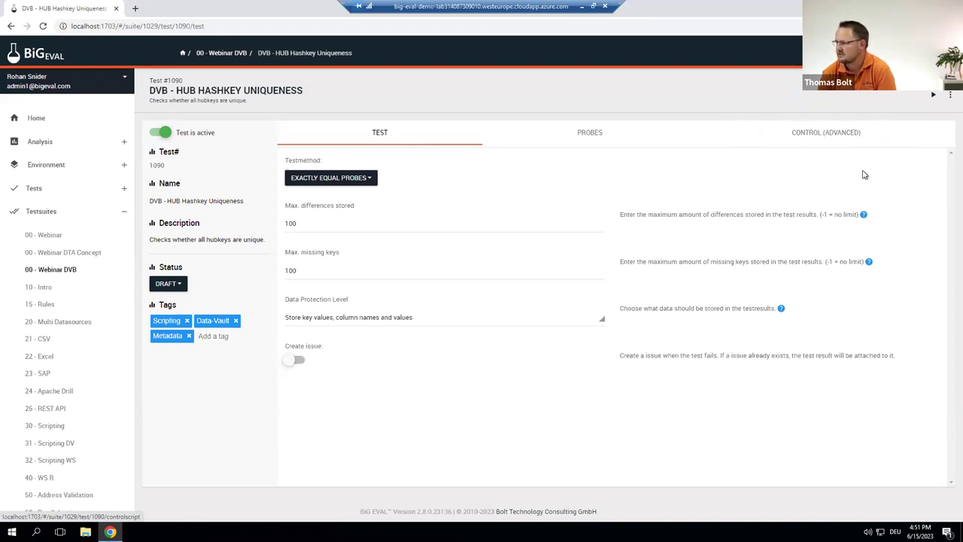
{"action": "left_click", "coordinate": [803, 136]}
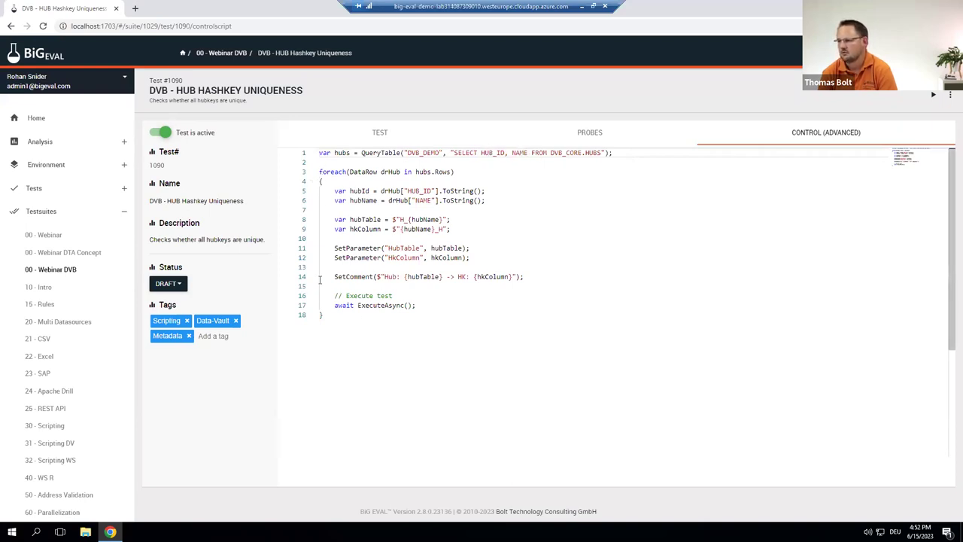
Examine the script's test execution call and the HubTable and HkColumn parameters it sets for each hub
{"action": "left_click_drag", "start_coordinate": [416, 306], "coordinate": [335, 295]}
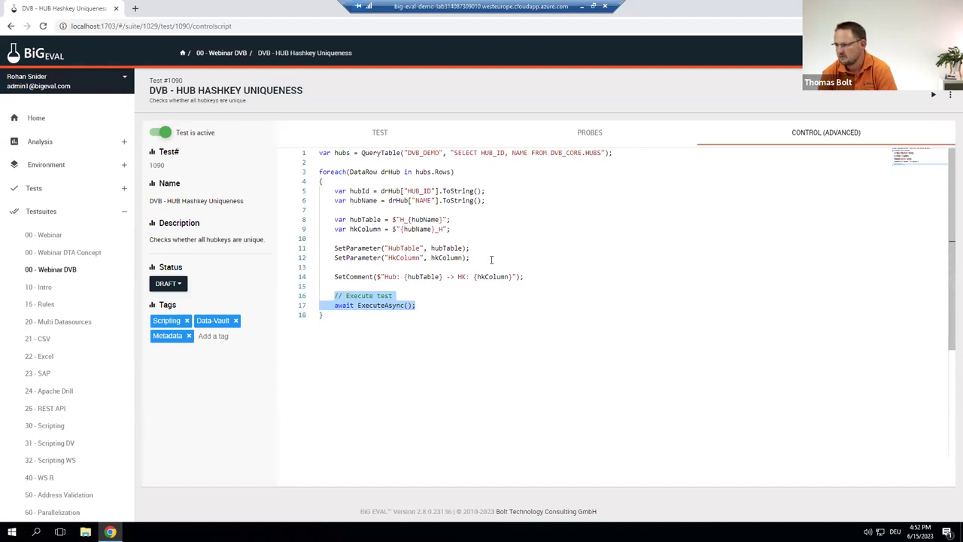
{"action": "left_click", "coordinate": [364, 248]}
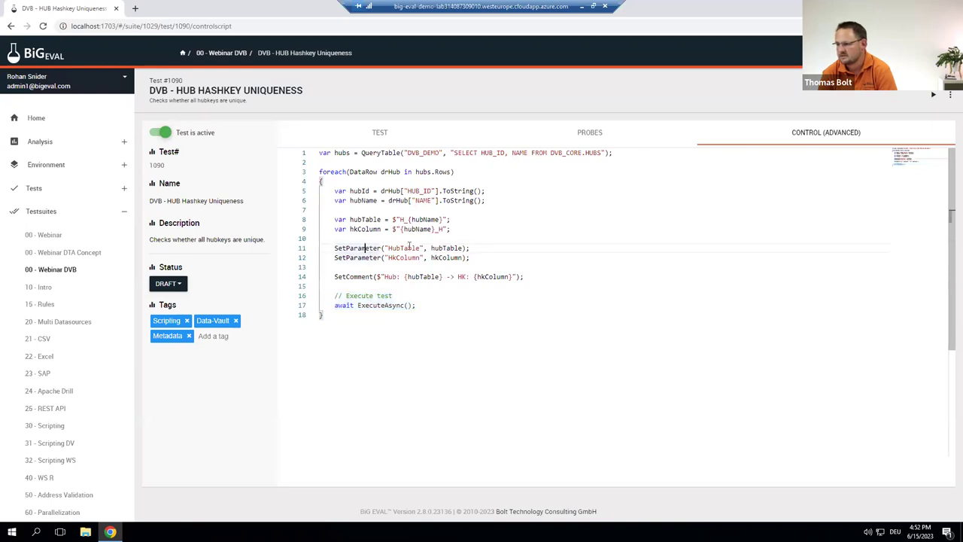
{"action": "double_click", "coordinate": [399, 249]}
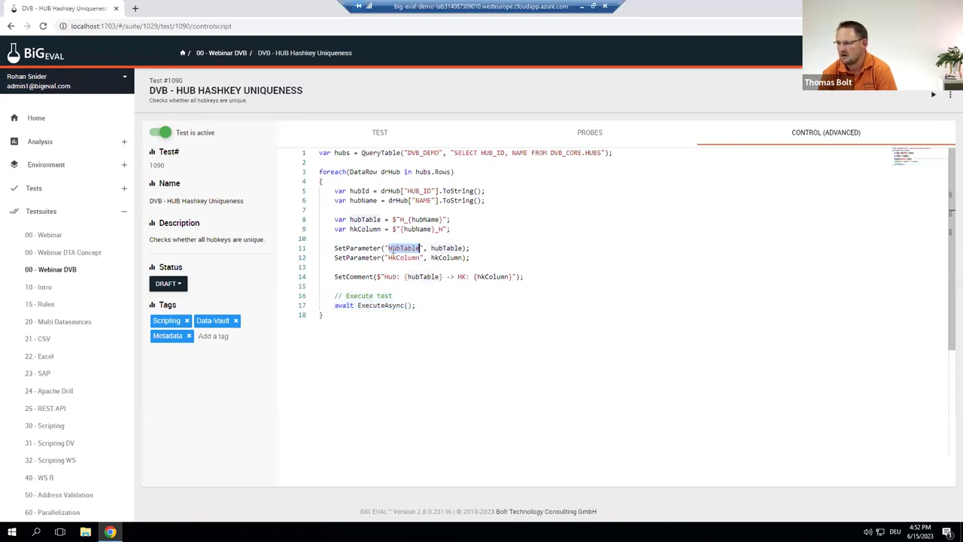
{"action": "double_click", "coordinate": [401, 258]}
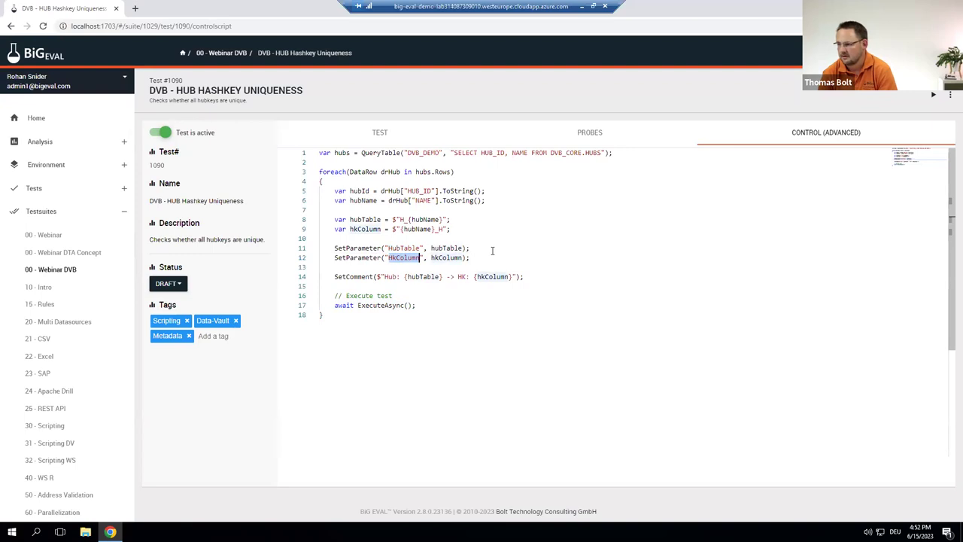
{"action": "left_click", "coordinate": [481, 258]}
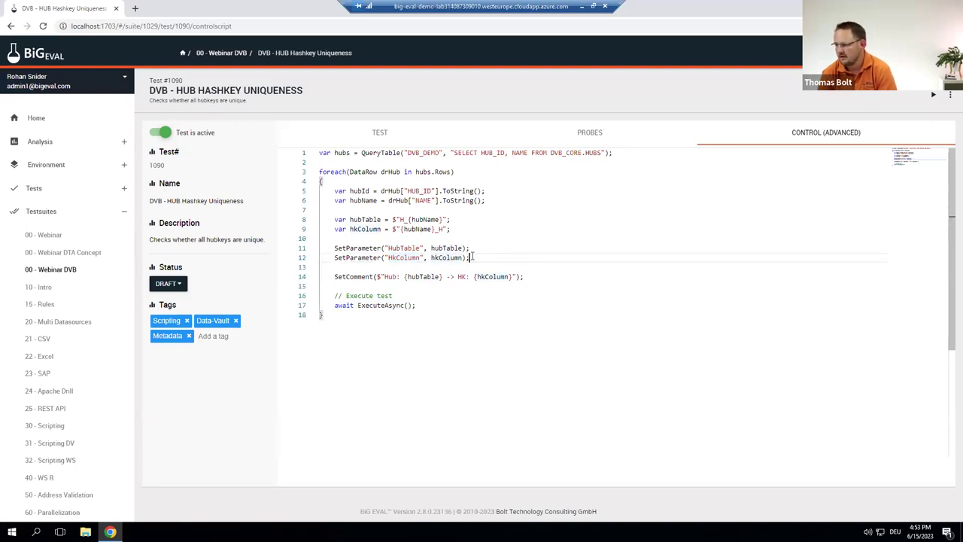
{"action": "double_click", "coordinate": [404, 248]}
{"action": "double_click", "coordinate": [402, 257]}
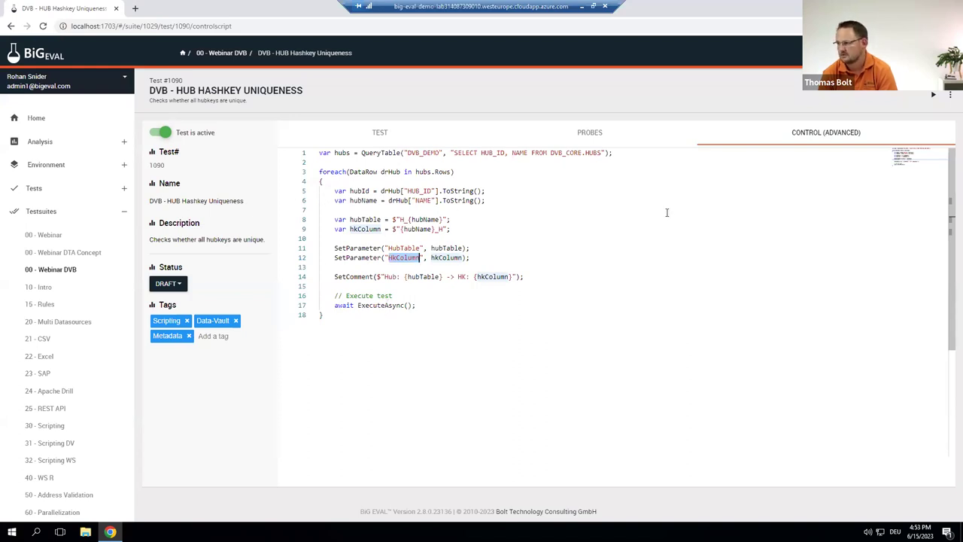
Examine how the HkColumn and HubTable parameters are used in the query of the test's DVB_DEMO probe
{"action": "left_click", "coordinate": [591, 134]}
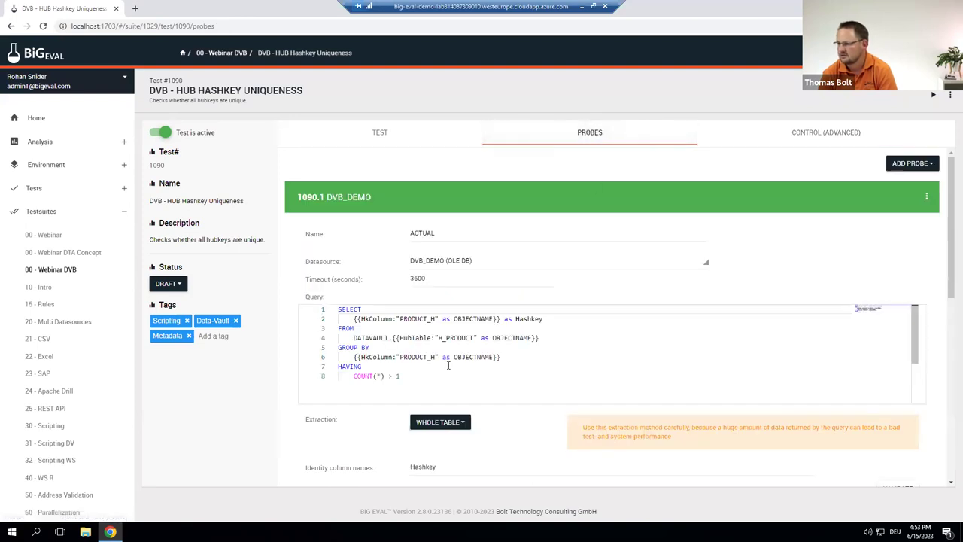
{"action": "left_click_drag", "start_coordinate": [419, 377], "coordinate": [503, 319]}
{"action": "left_click", "coordinate": [397, 316]}
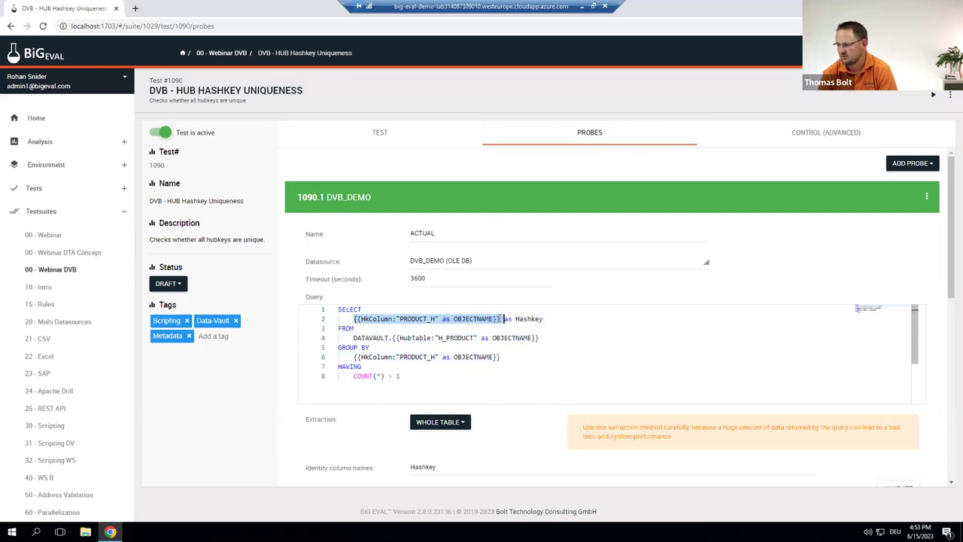
{"action": "left_click", "coordinate": [405, 346]}
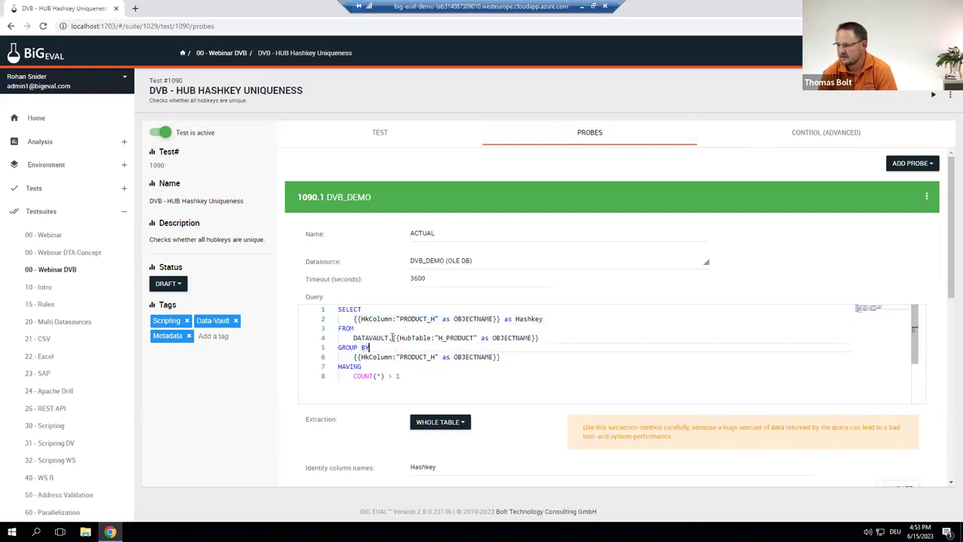
{"action": "left_click_drag", "start_coordinate": [392, 337], "coordinate": [580, 337]}
{"action": "left_click", "coordinate": [580, 337]}
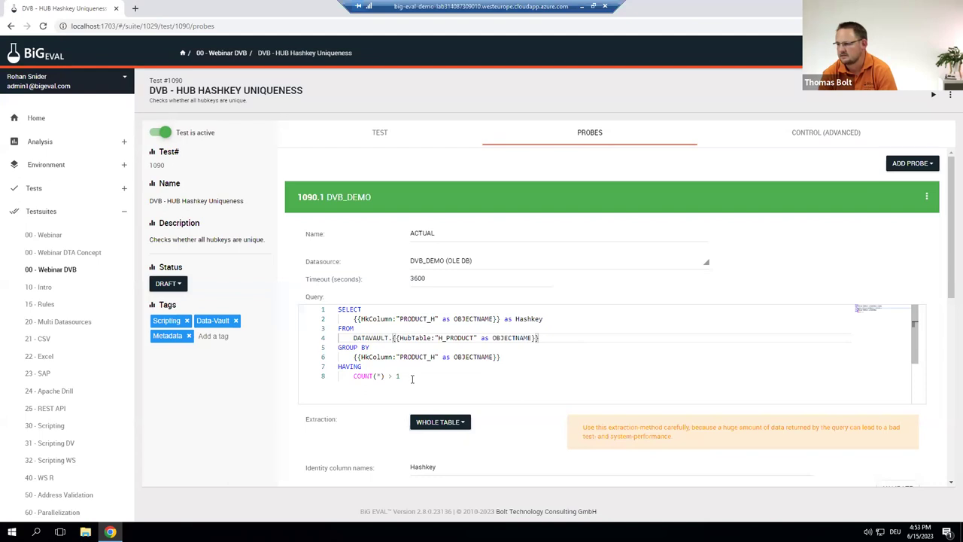
Highlight the HubTable placeholder in the probe query's FROM clause and the HkColumn placeholder in its SELECT clause
{"action": "left_click_drag", "start_coordinate": [539, 338], "coordinate": [392, 339]}
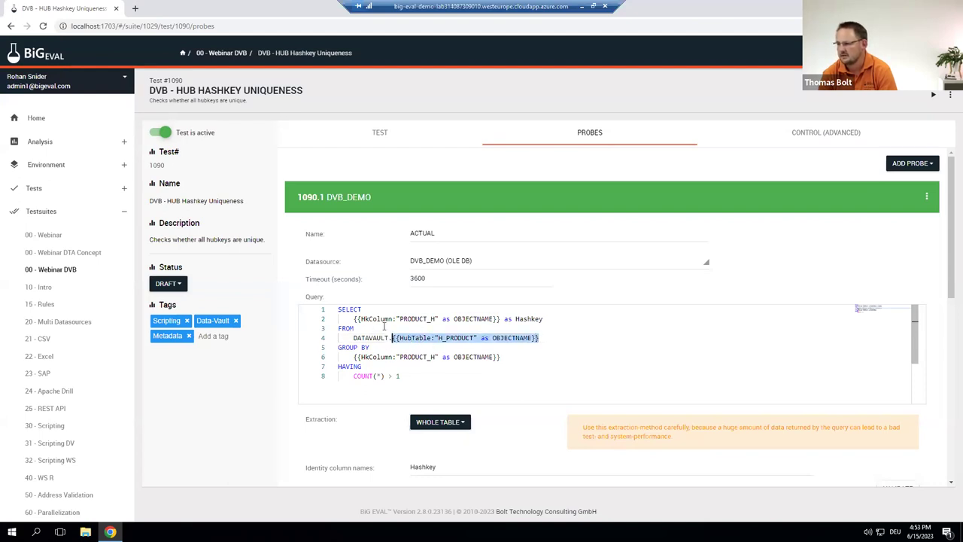
{"action": "left_click_drag", "start_coordinate": [352, 319], "coordinate": [502, 319]}
{"action": "left_click", "coordinate": [574, 325]}
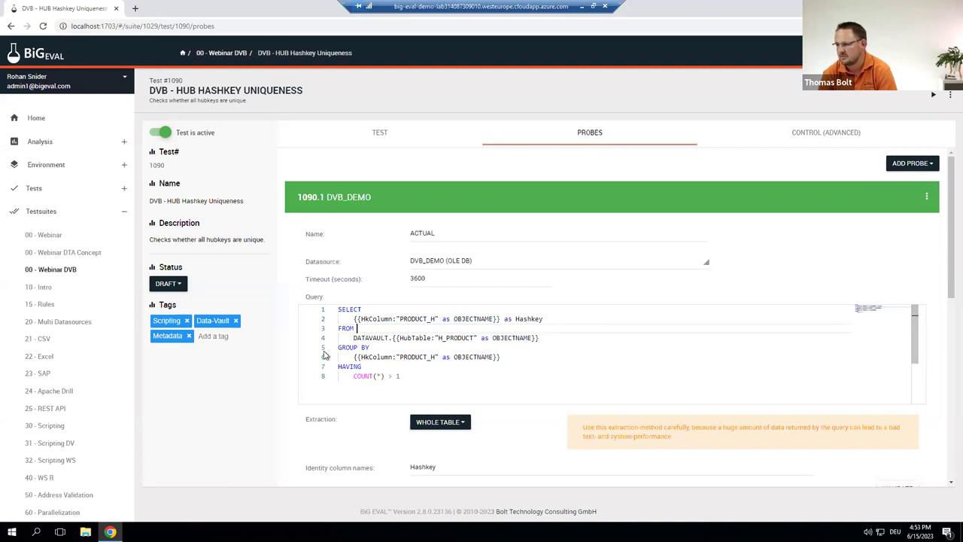
{"action": "left_click_drag", "start_coordinate": [555, 338], "coordinate": [392, 337]}
{"action": "left_click", "coordinate": [570, 348]}
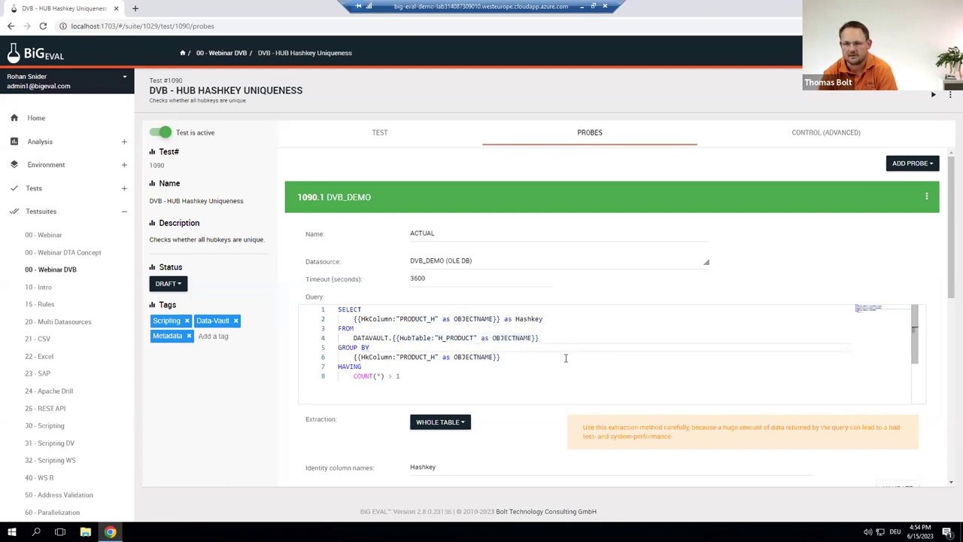
Run the DVB - HUB Hashkey Uniqueness test and open the result details of its H_CUSTOMER instance
{"action": "left_click", "coordinate": [933, 98]}
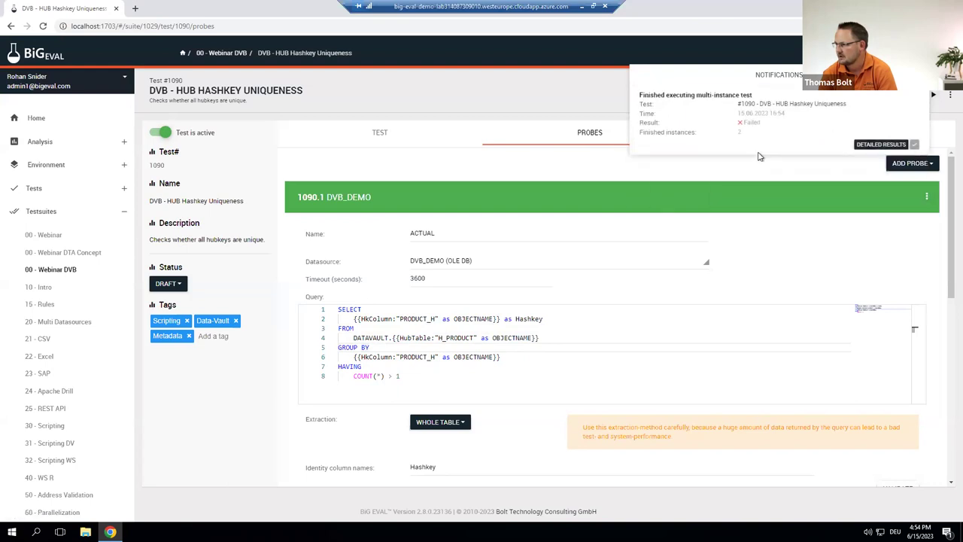
{"action": "left_click", "coordinate": [879, 145]}
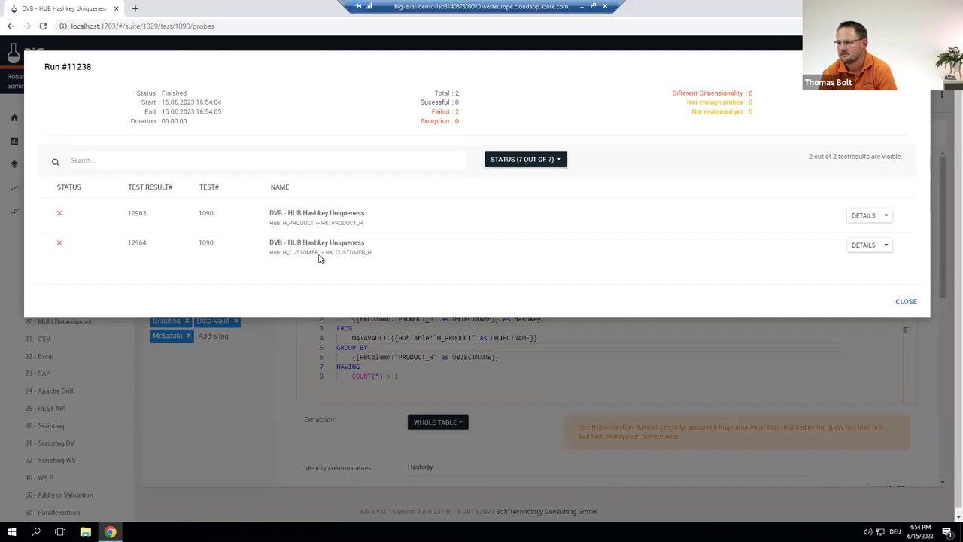
{"action": "left_click", "coordinate": [863, 245]}
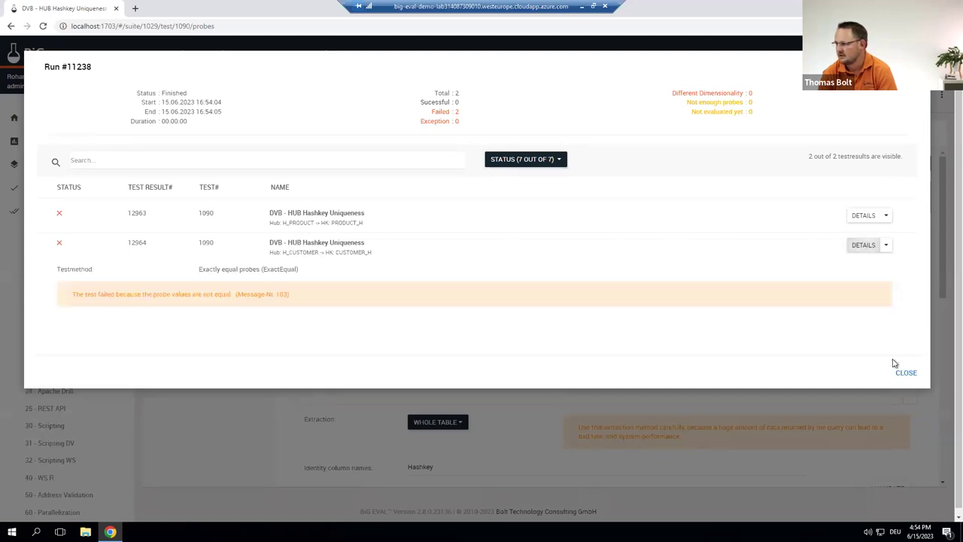
Examine the missing keys and their hashkey values for the second DVB_DEMO probe, and close the run results
{"action": "left_click", "coordinate": [845, 434]}
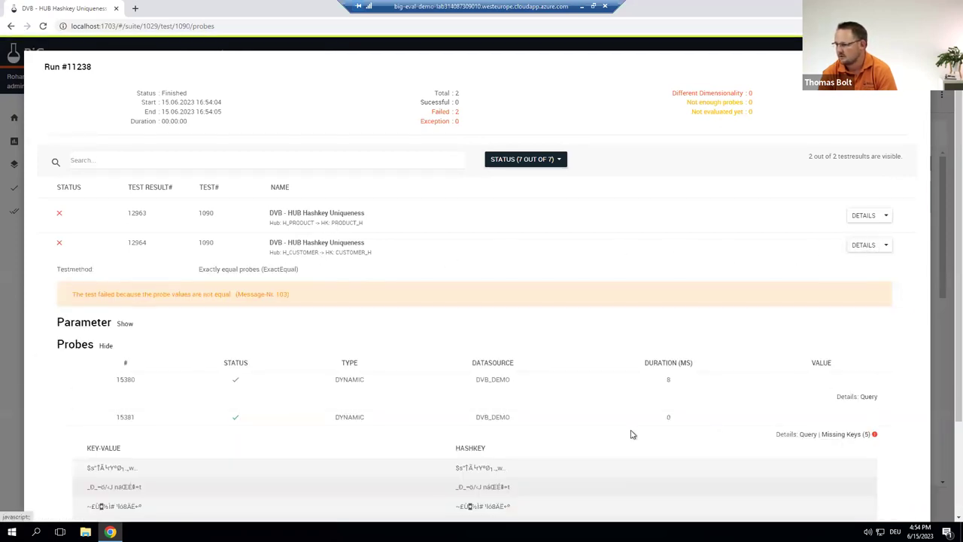
{"action": "scroll", "coordinate": [630, 434], "scroll_direction": "down", "scroll_amount": 2}
{"action": "left_click_drag", "start_coordinate": [454, 348], "coordinate": [569, 363]}
{"action": "left_click", "coordinate": [586, 356]}
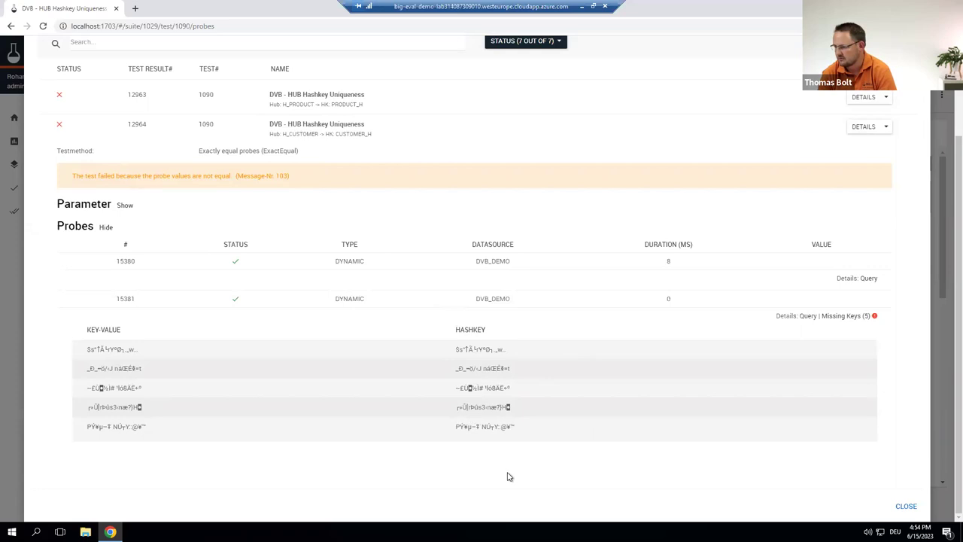
{"action": "scroll", "coordinate": [816, 412], "scroll_direction": "up", "scroll_amount": 2}
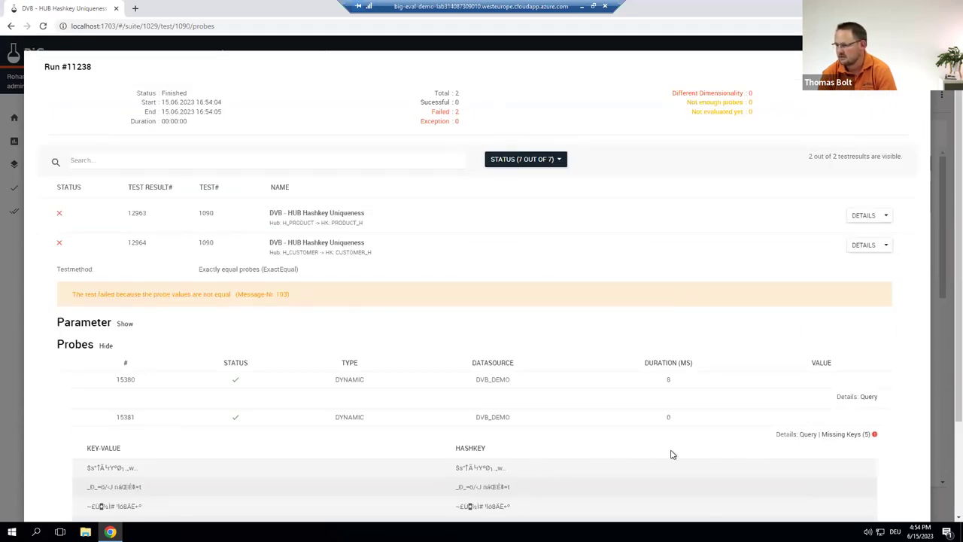
{"action": "scroll", "coordinate": [881, 473], "scroll_direction": "down", "scroll_amount": 2}
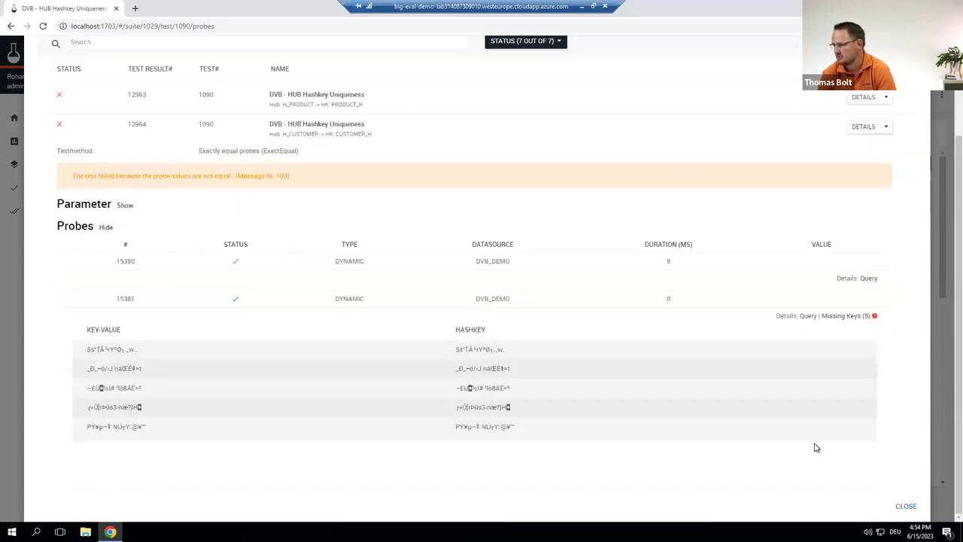
{"action": "left_click", "coordinate": [905, 507]}
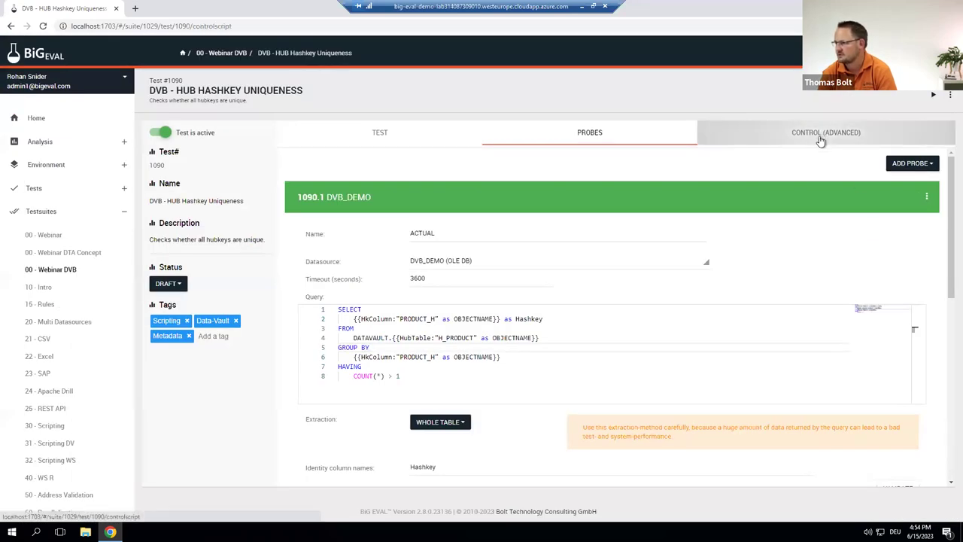
Return to the 00 - Webinar DVB testsuite and open the control script of the DVB - SAT->HUB Consistency test
{"action": "left_click", "coordinate": [820, 142]}
{"action": "left_click", "coordinate": [232, 54]}
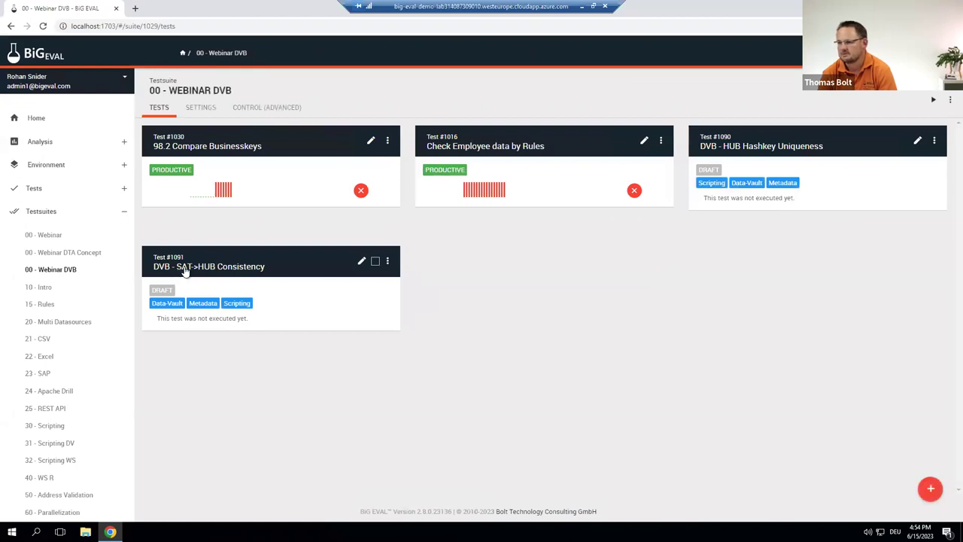
{"action": "left_click", "coordinate": [232, 269]}
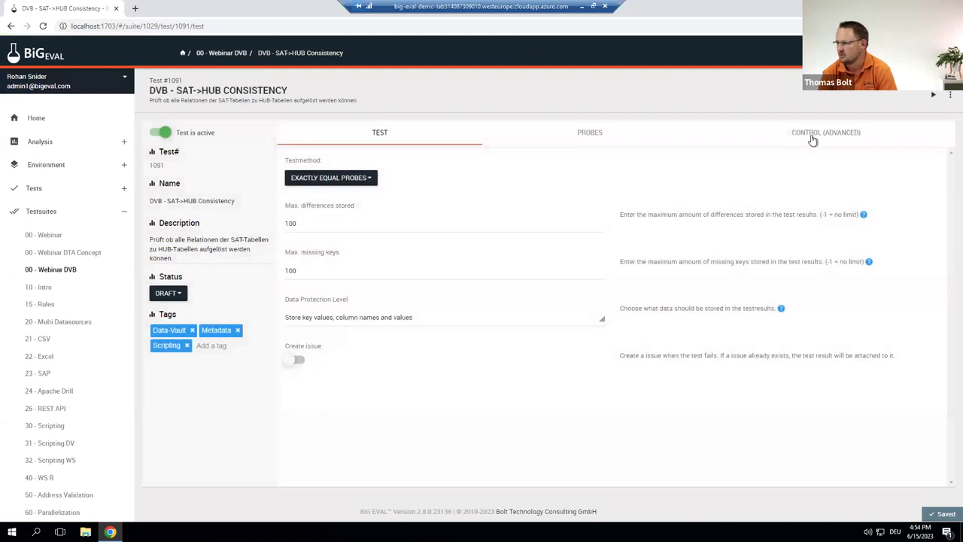
{"action": "left_click", "coordinate": [813, 139]}
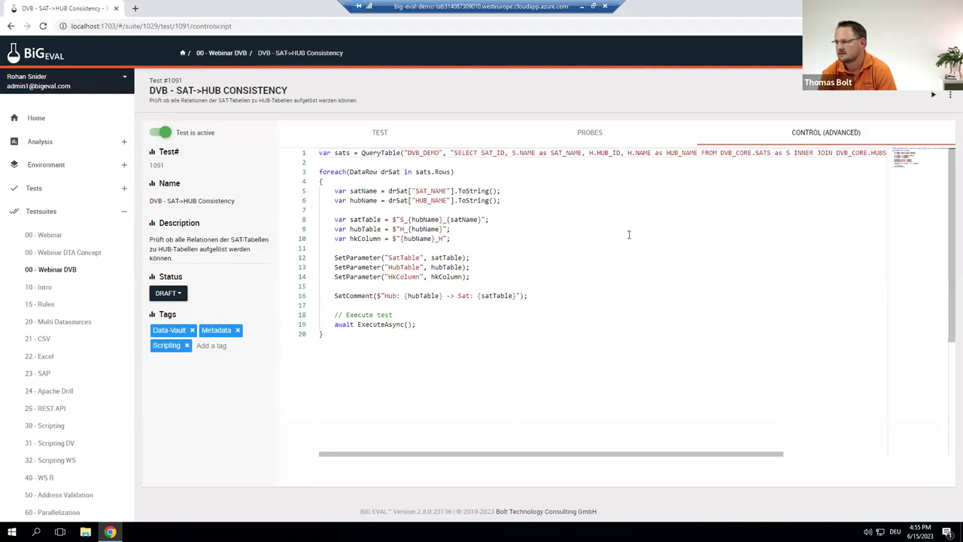
Examine how the consistency test's DVB_DEMO probe query selects from the SatTable parameter and outer joins the HubTable parameter
{"action": "left_click", "coordinate": [591, 133]}
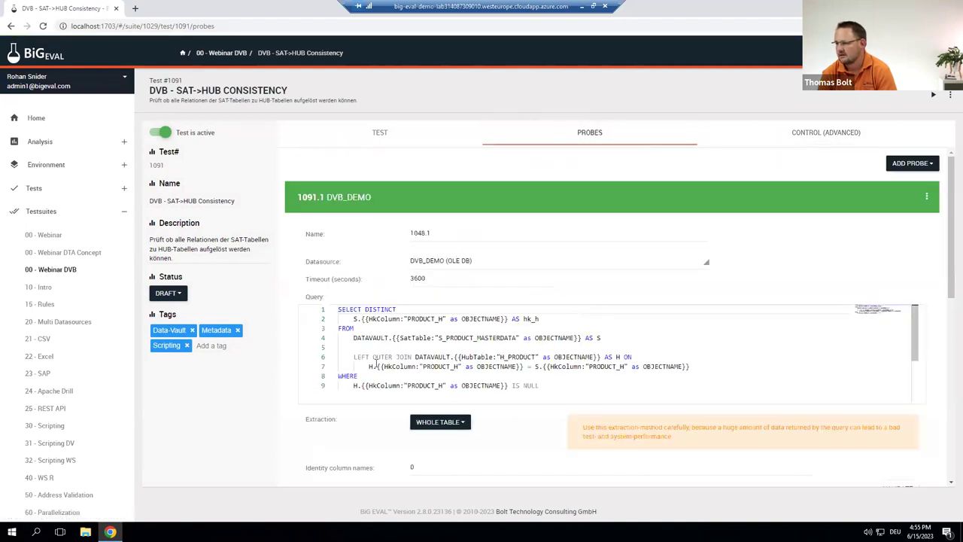
{"action": "left_click_drag", "start_coordinate": [351, 337], "coordinate": [601, 337]}
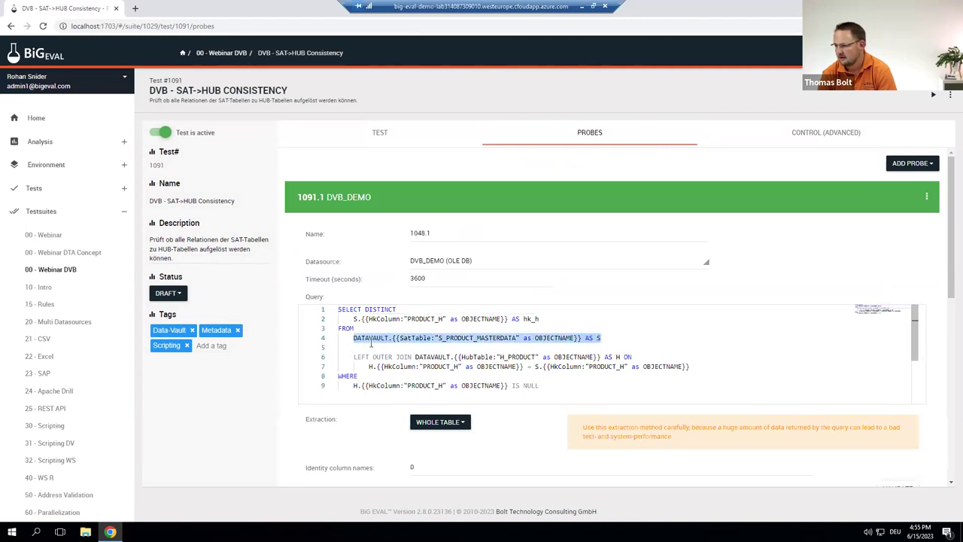
{"action": "left_click", "coordinate": [362, 340]}
{"action": "left_click_drag", "start_coordinate": [354, 338], "coordinate": [602, 337]}
{"action": "left_click_drag", "start_coordinate": [355, 356], "coordinate": [632, 357]}
{"action": "left_click", "coordinate": [634, 357]}
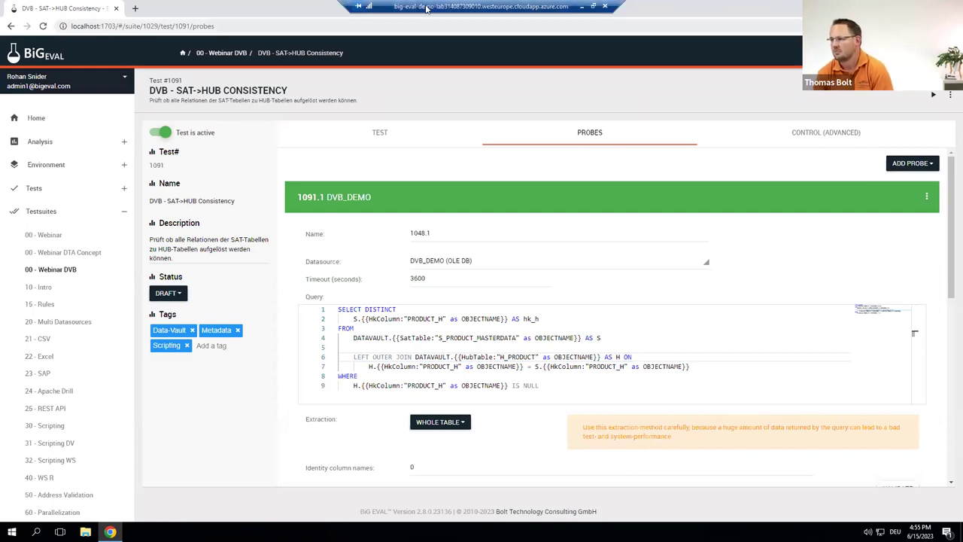
Switch from the remote desktop to the presentation and advance to the slide with the BiG EVAL and Datavault Builder demo offers
{"action": "left_click", "coordinate": [581, 6]}
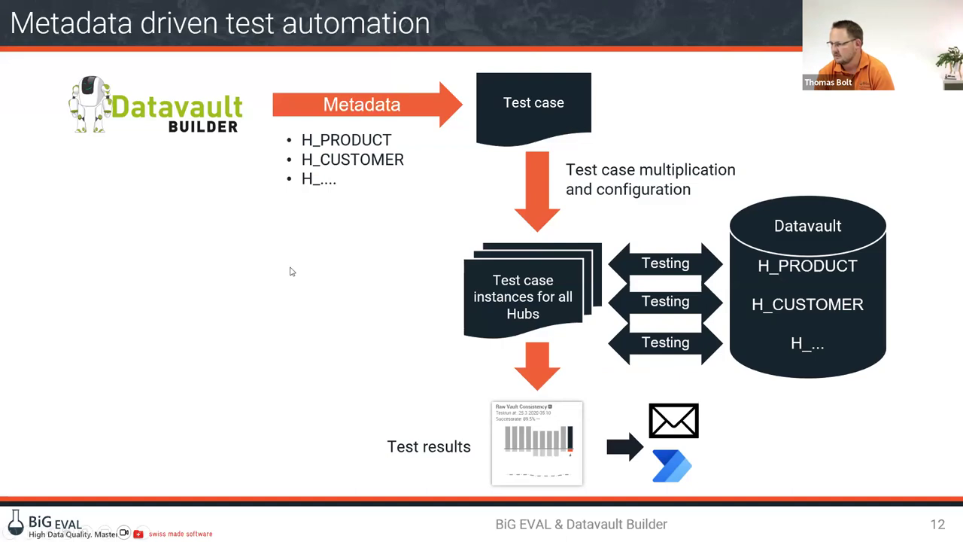
{"action": "key", "text": "Right"}
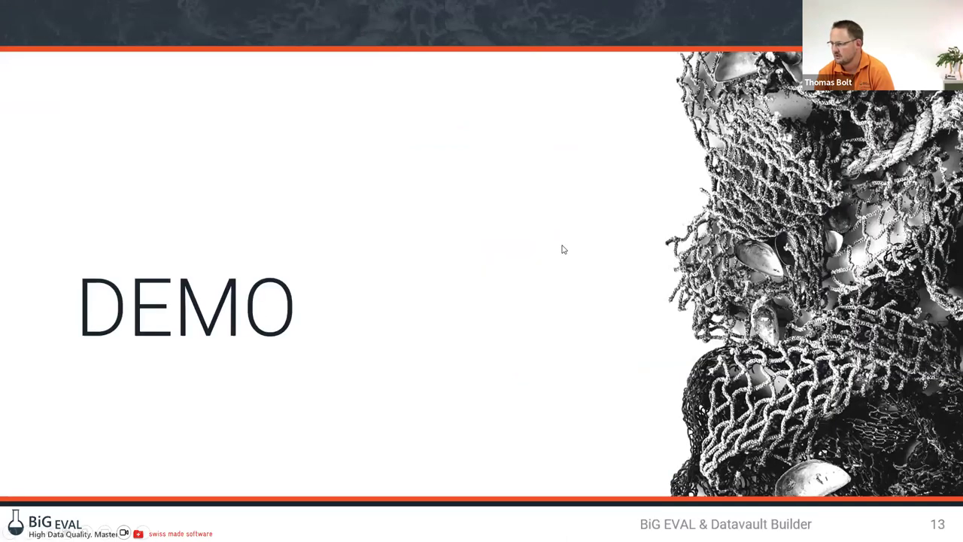
{"action": "key", "text": "Right"}
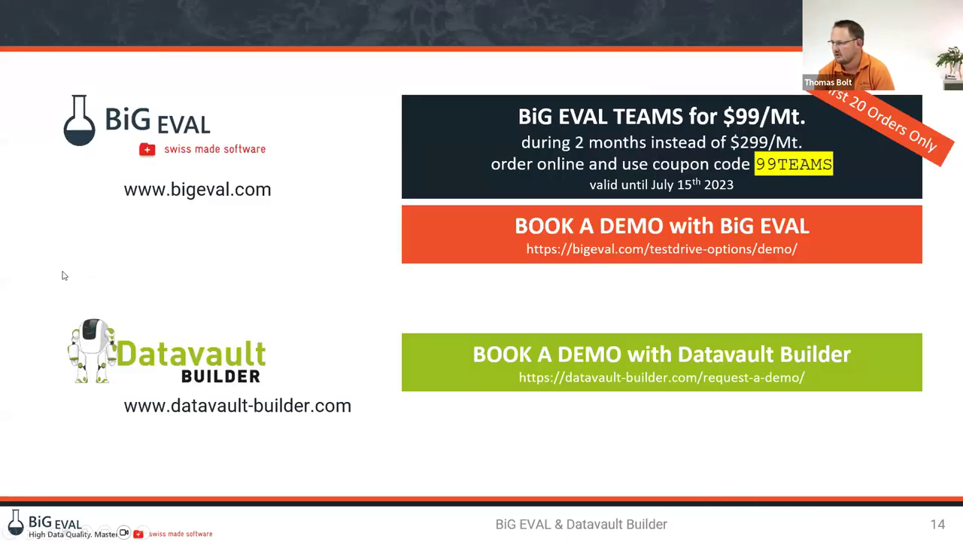